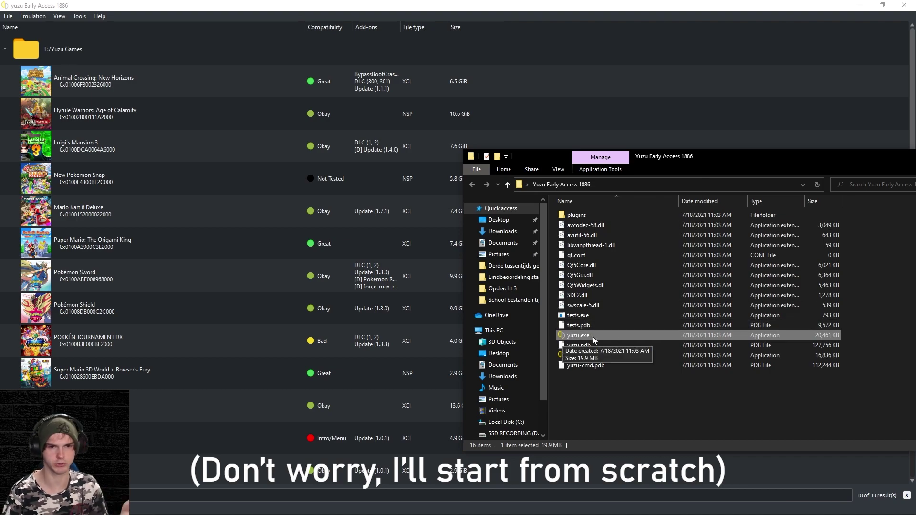
{"action": "left_click", "coordinate": [467, 122]}
{"action": "scroll", "coordinate": [468, 122], "scroll_direction": "down", "scroll_amount": 3}
{"action": "scroll", "coordinate": [470, 293], "scroll_direction": "up", "scroll_amount": 3}
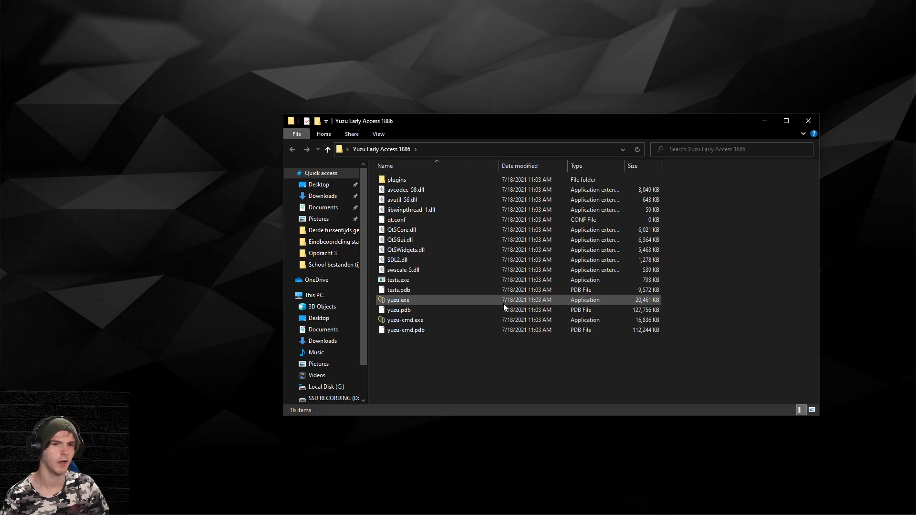
- Launch yuzu.exe from the Yuzu Early Access 1886 folder, dismiss the missing components warning and decline sharing usage data
{"action": "double_click", "coordinate": [503, 301]}
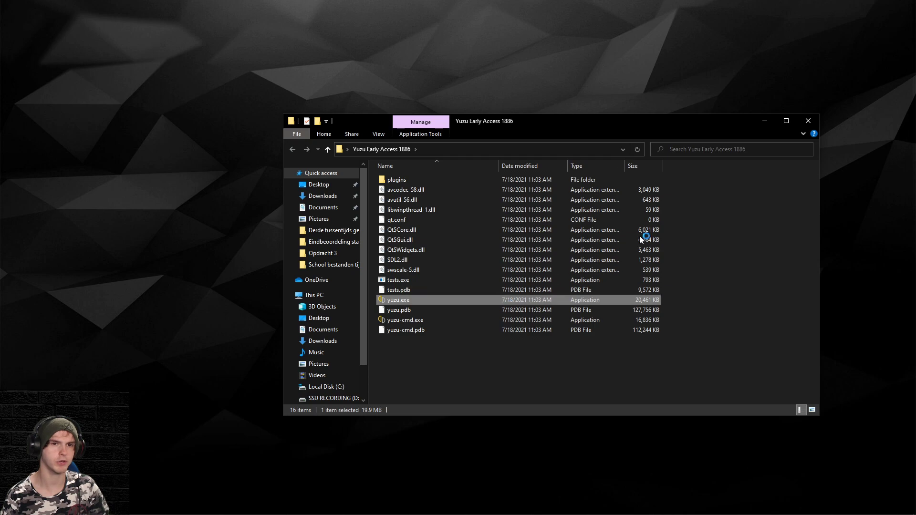
{"action": "left_click", "coordinate": [808, 122]}
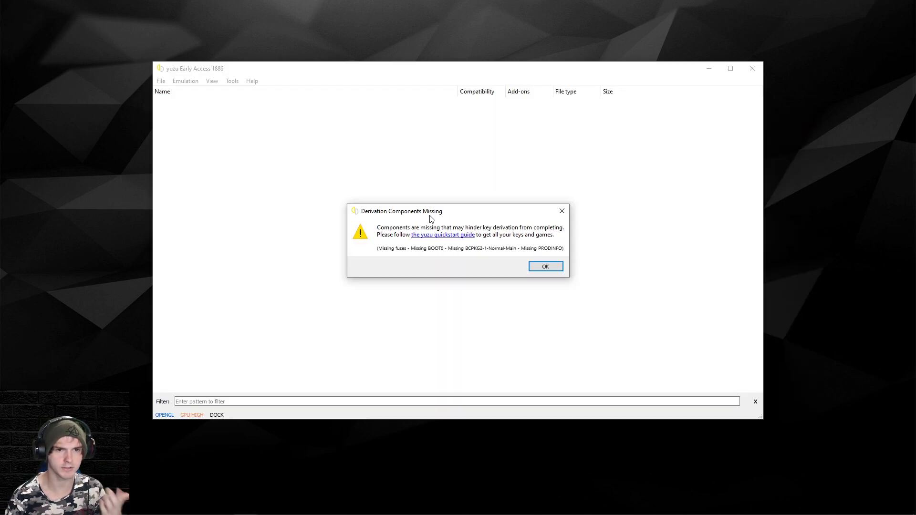
{"action": "left_click", "coordinate": [546, 267]}
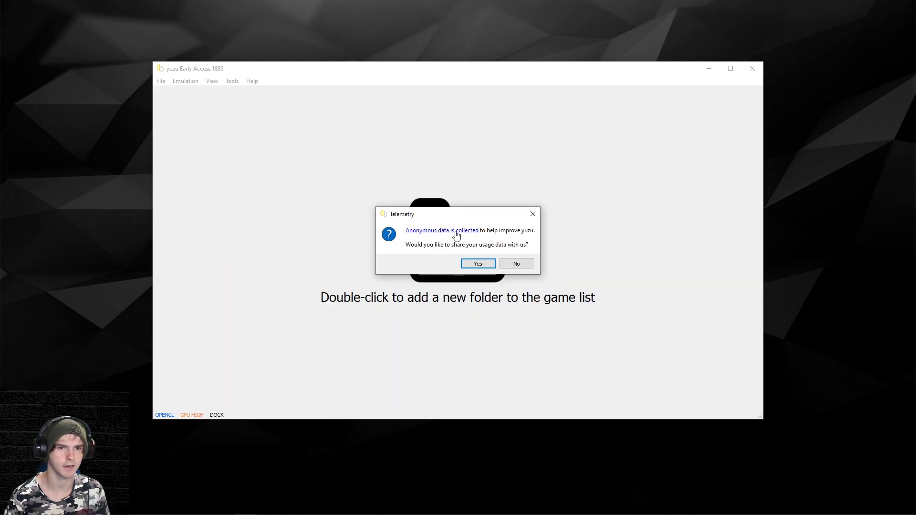
{"action": "left_click", "coordinate": [517, 264]}
- Place the prod.keys file in the keys folder inside yuzu's data folder and restart yuzu
{"action": "left_click", "coordinate": [162, 82]}
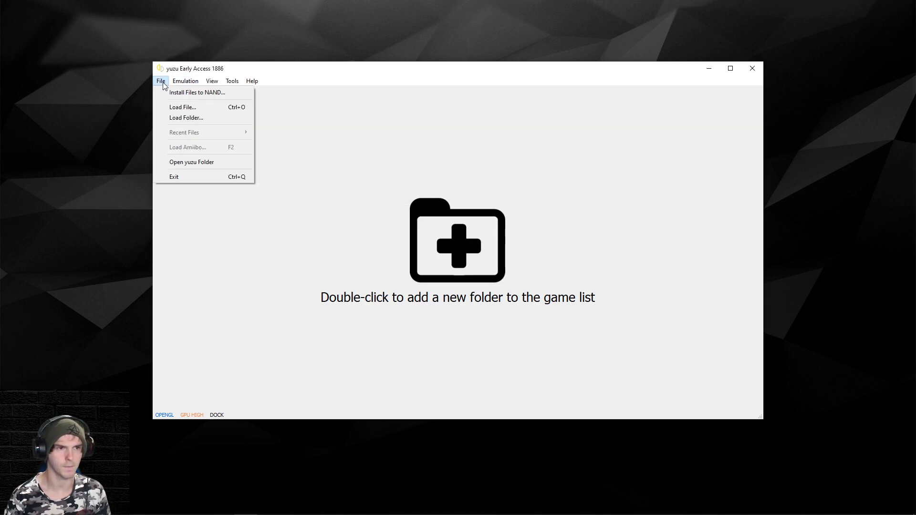
{"action": "left_click", "coordinate": [214, 163]}
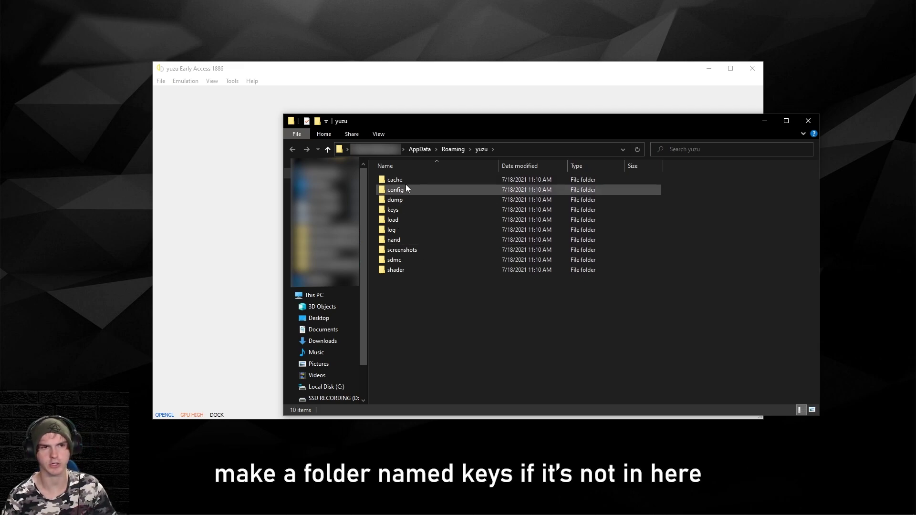
{"action": "left_click", "coordinate": [395, 214]}
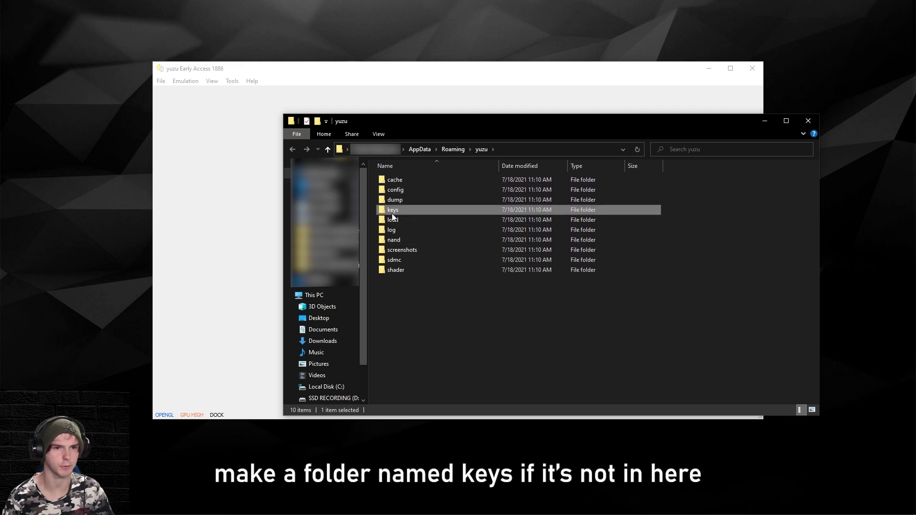
{"action": "double_click", "coordinate": [408, 211]}
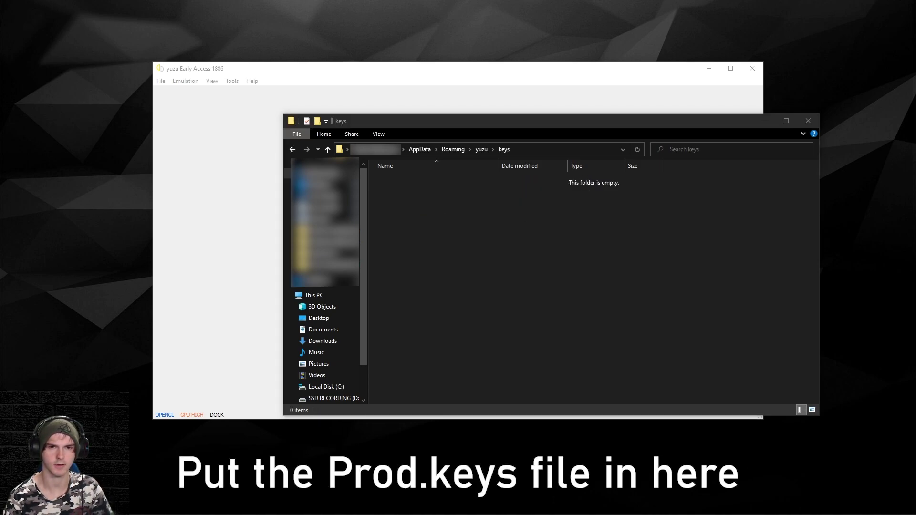
{"action": "left_click_drag", "start_coordinate": [0, 179], "coordinate": [437, 180]}
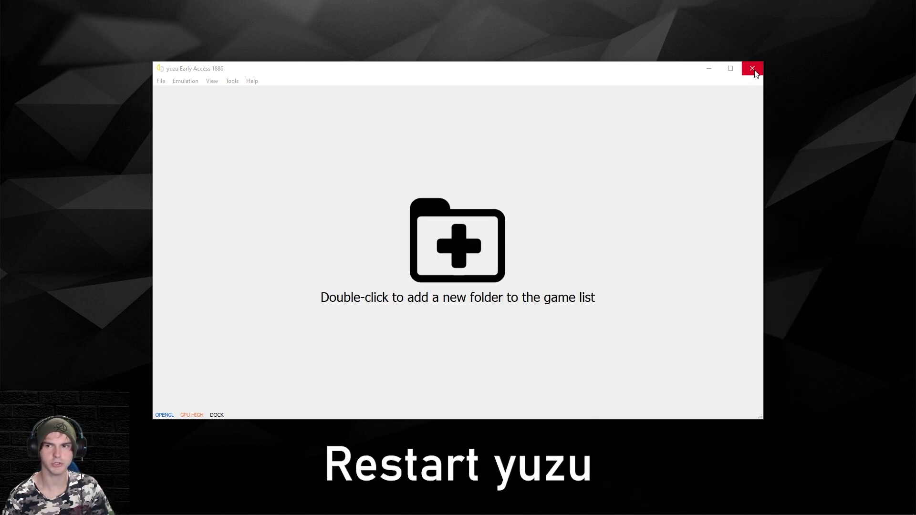
{"action": "left_click", "coordinate": [752, 69]}
- Set the interface theme to Dark Colorful in the yuzu configuration
{"action": "left_click", "coordinate": [185, 81]}
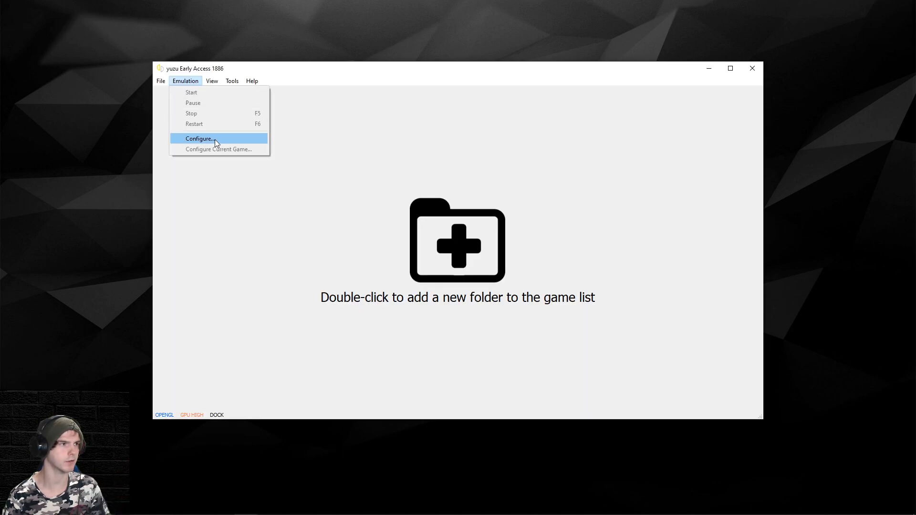
{"action": "left_click", "coordinate": [214, 139]}
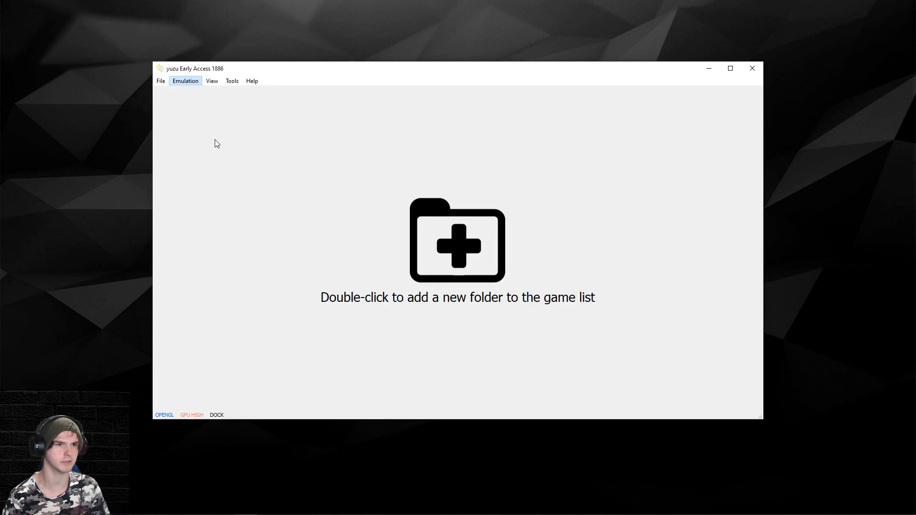
{"action": "left_click", "coordinate": [349, 95]}
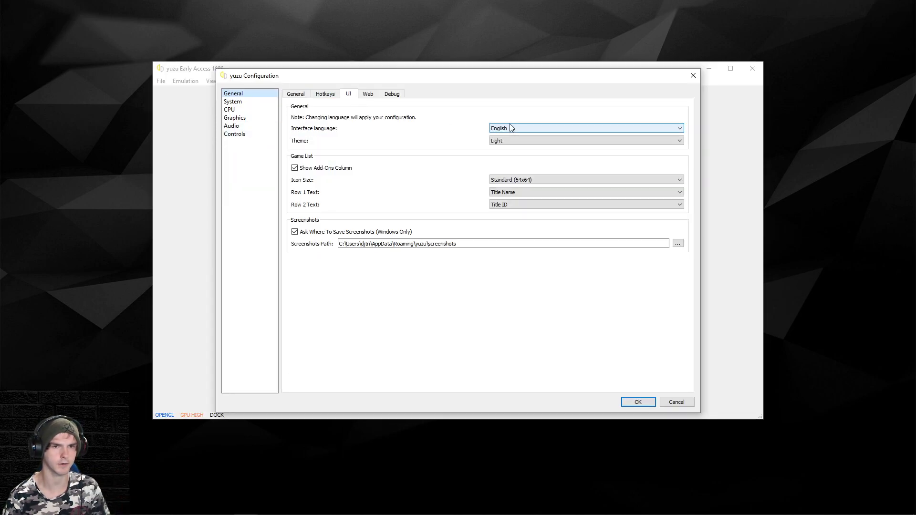
{"action": "left_click", "coordinate": [513, 140]}
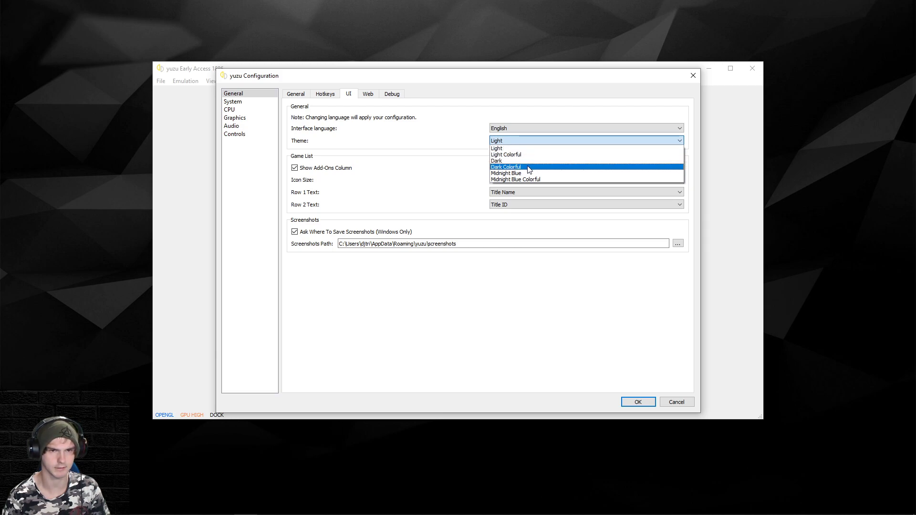
{"action": "key", "text": "Escape"}
{"action": "key", "text": "Escape"}
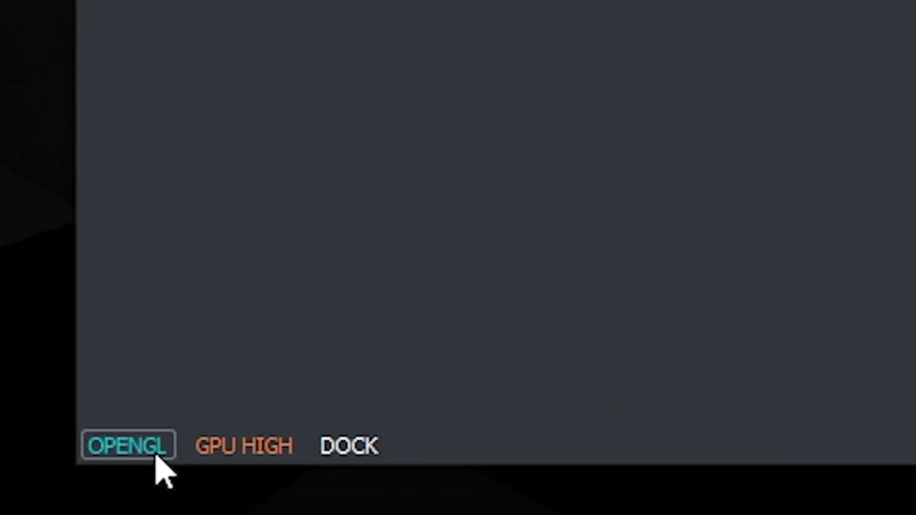
- Switch the graphics API to Vulkan with GPU accuracy on high
{"action": "left_click", "coordinate": [156, 454]}
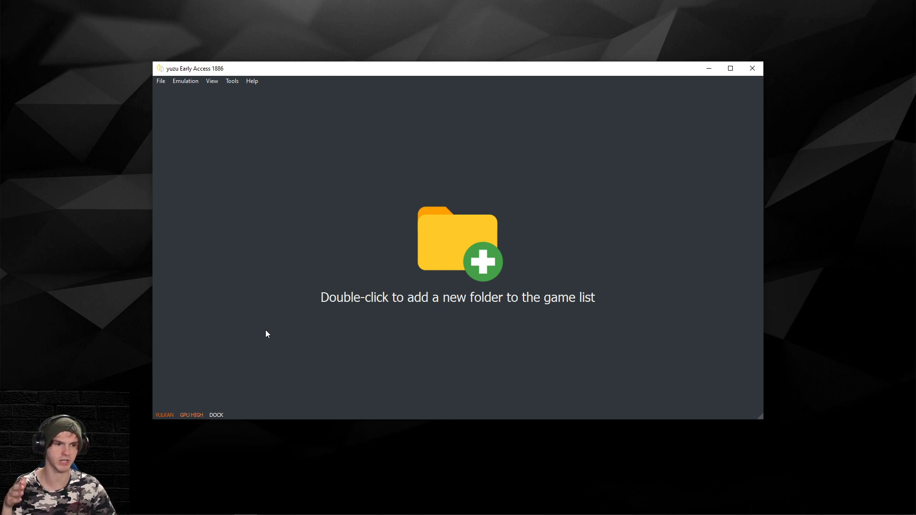
{"action": "left_click", "coordinate": [193, 415]}
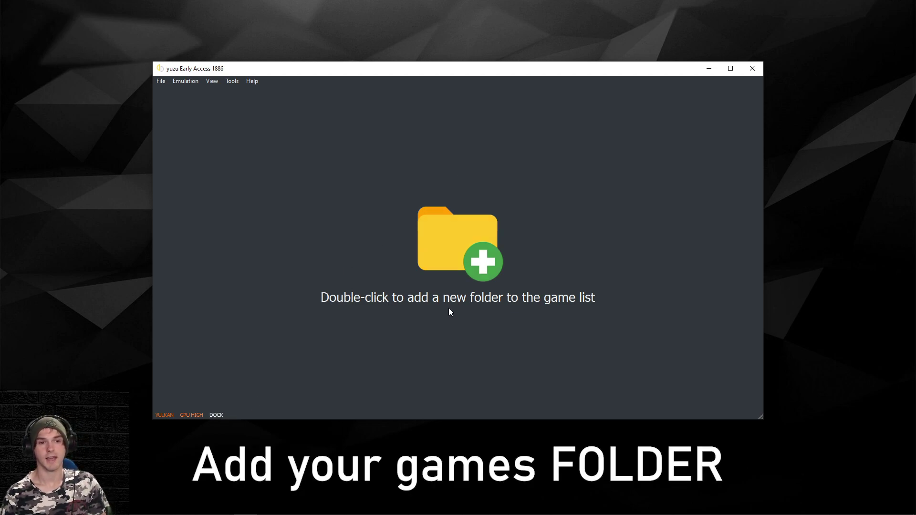
- Add the Yuzu Games folder on drive F: to the game list and look through the games
{"action": "double_click", "coordinate": [465, 247]}
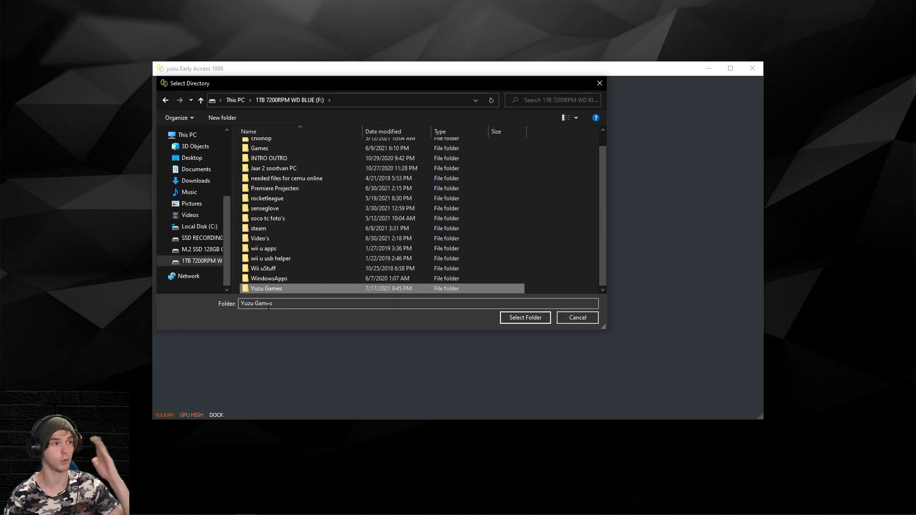
{"action": "left_click", "coordinate": [530, 320]}
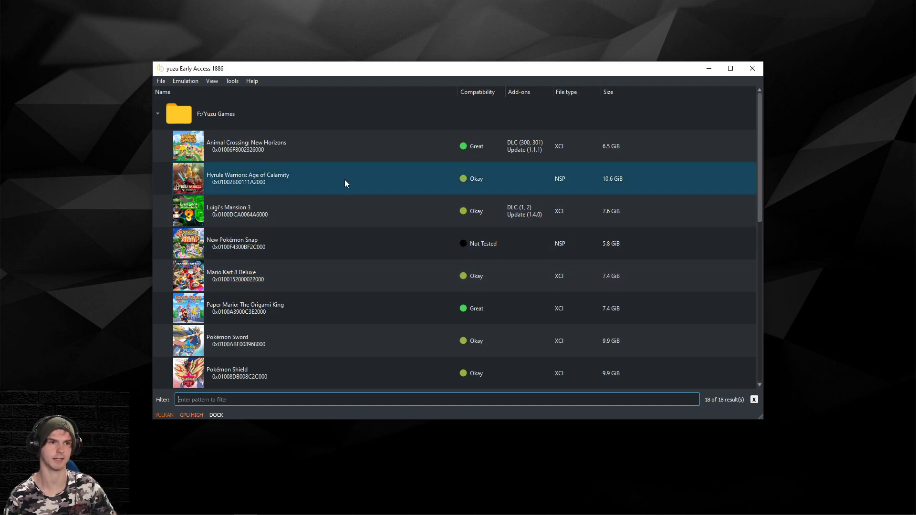
{"action": "scroll", "coordinate": [337, 194], "scroll_direction": "down", "scroll_amount": 4}
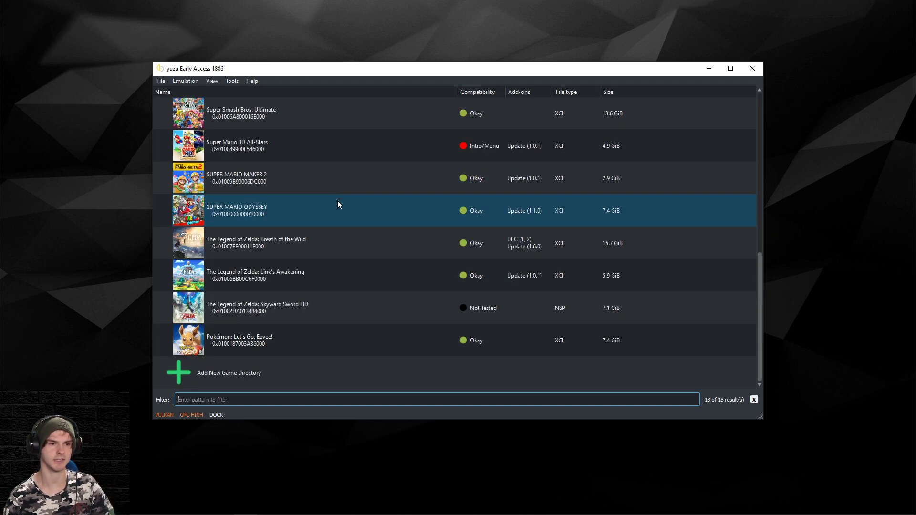
{"action": "scroll", "coordinate": [370, 272], "scroll_direction": "up", "scroll_amount": 4}
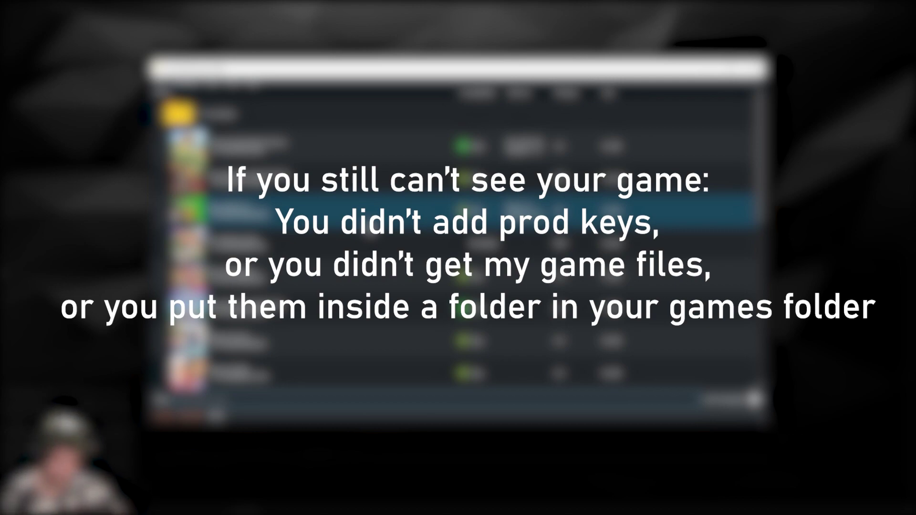
{"action": "scroll", "coordinate": [335, 160], "scroll_direction": "down", "scroll_amount": 5}
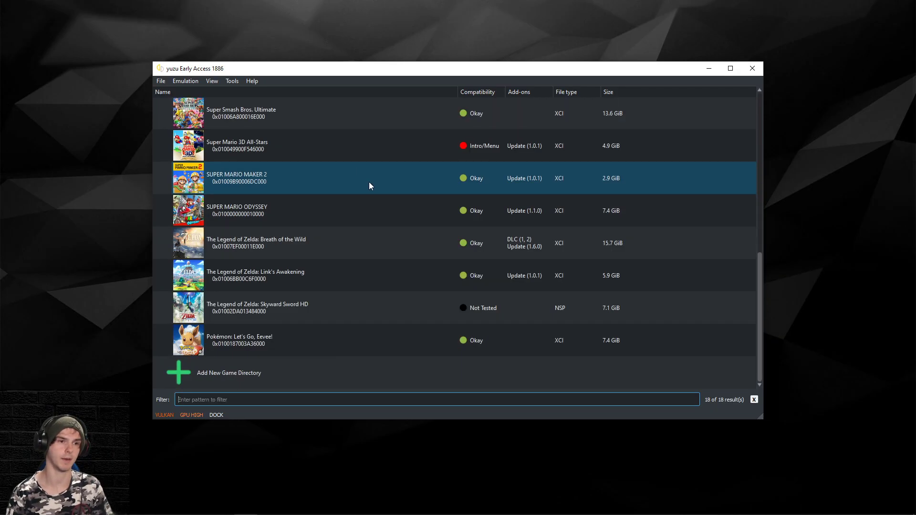
{"action": "scroll", "coordinate": [395, 259], "scroll_direction": "up", "scroll_amount": 5}
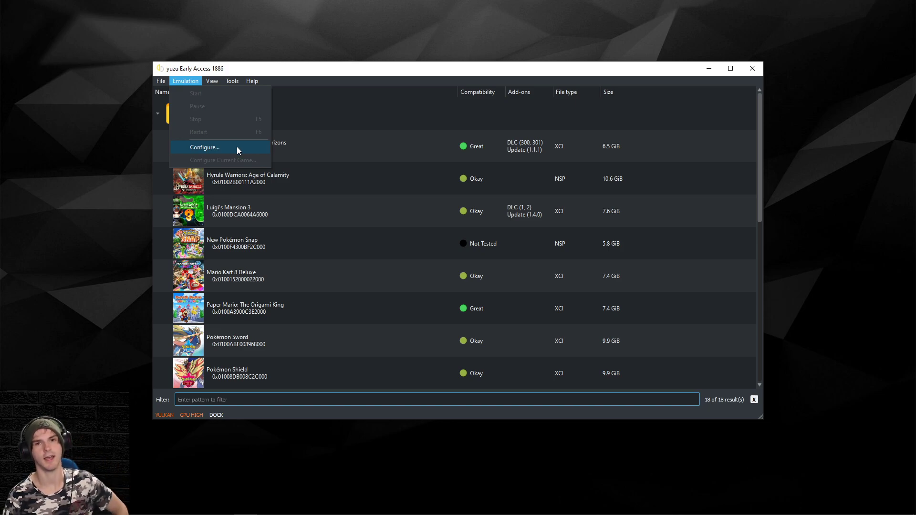
- Open the emulator configuration and review the general, interface theme and system settings
{"action": "left_click", "coordinate": [193, 85]}
{"action": "left_click", "coordinate": [193, 83]}
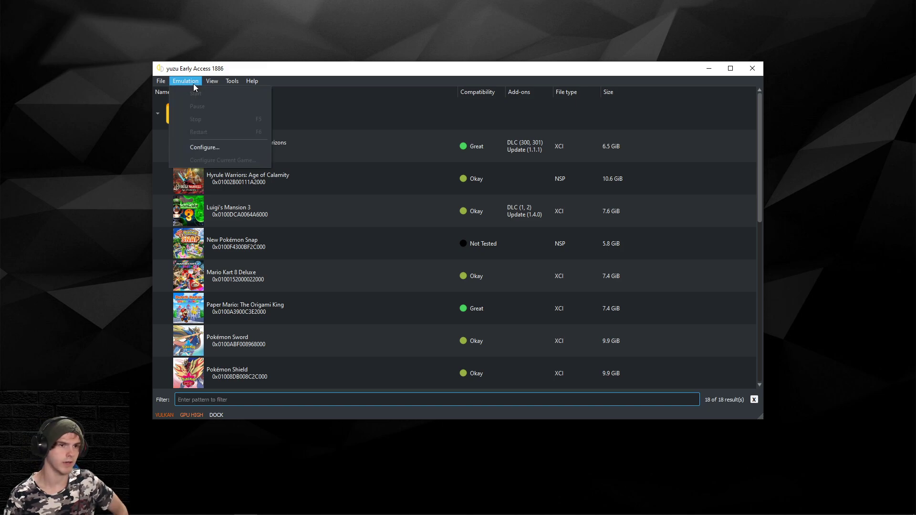
{"action": "left_click", "coordinate": [217, 147]}
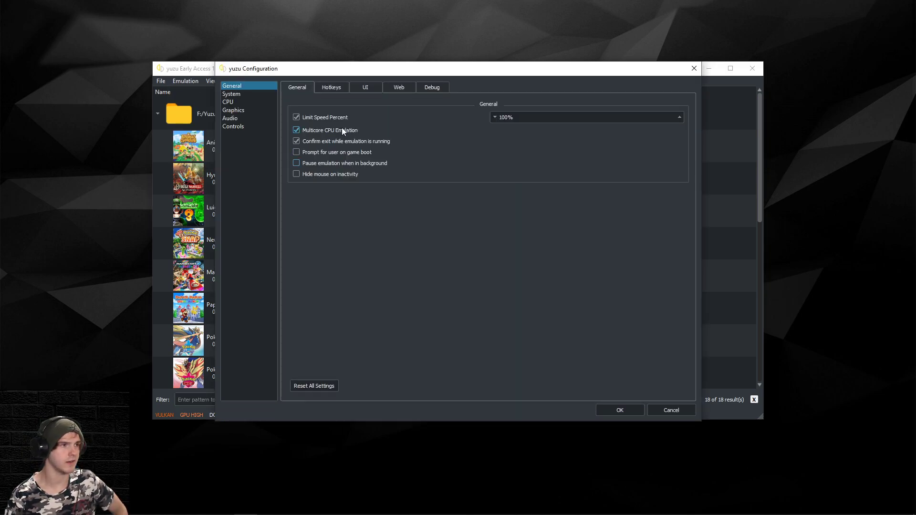
{"action": "left_click", "coordinate": [373, 90]}
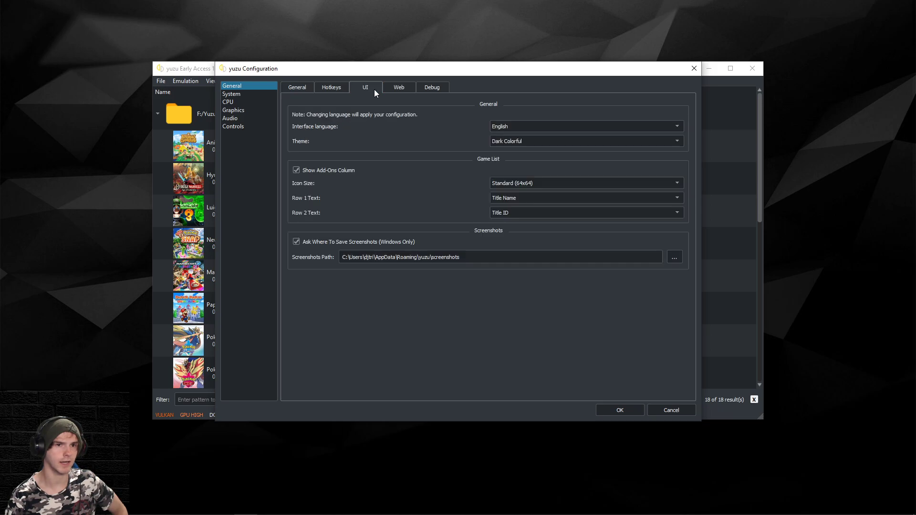
{"action": "left_click", "coordinate": [502, 140]}
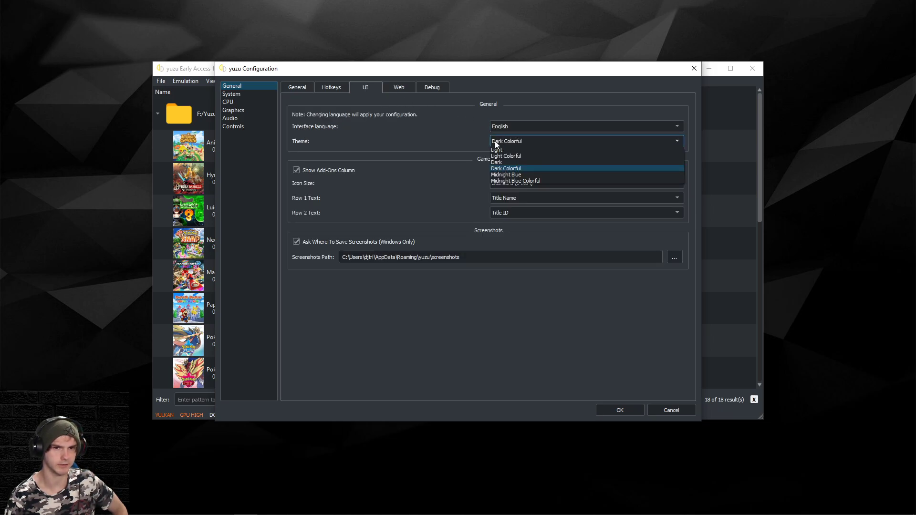
{"action": "left_click", "coordinate": [471, 142]}
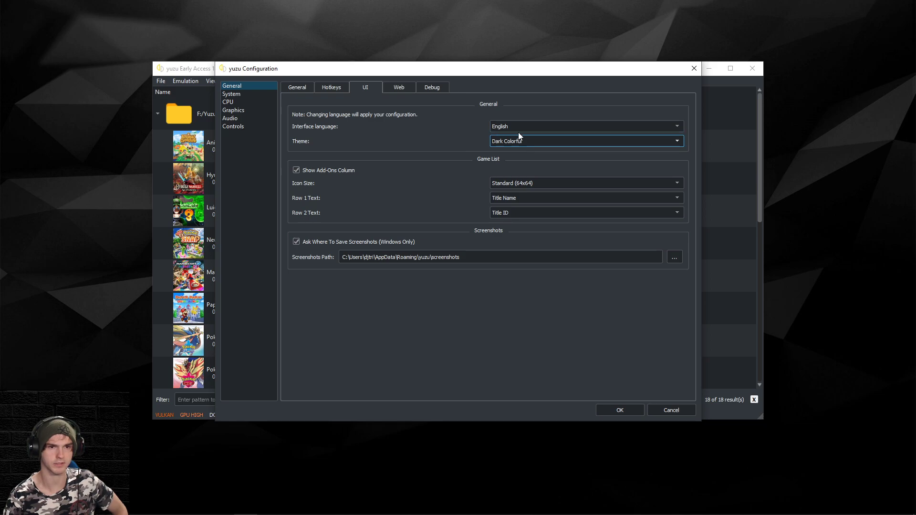
{"action": "left_click", "coordinate": [241, 95]}
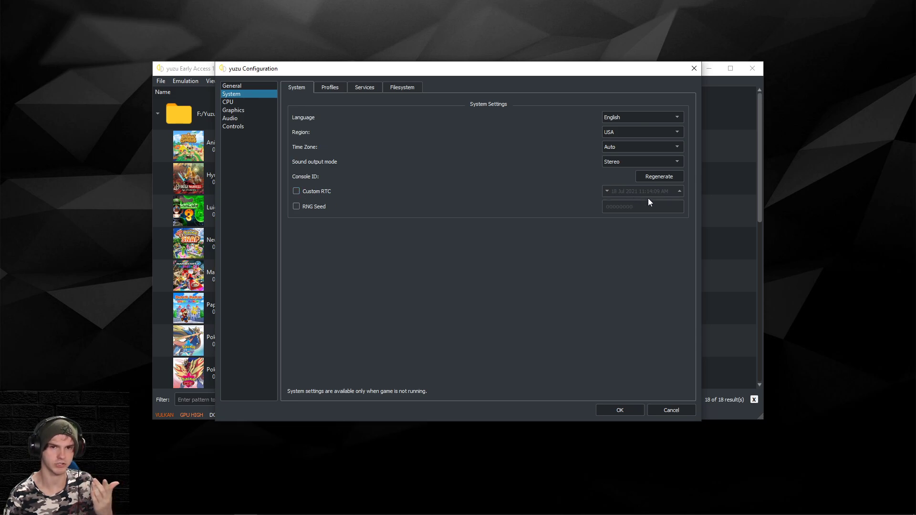
- Review the available CPU accuracy options, leaving the accuracy on Auto
{"action": "left_click", "coordinate": [228, 102]}
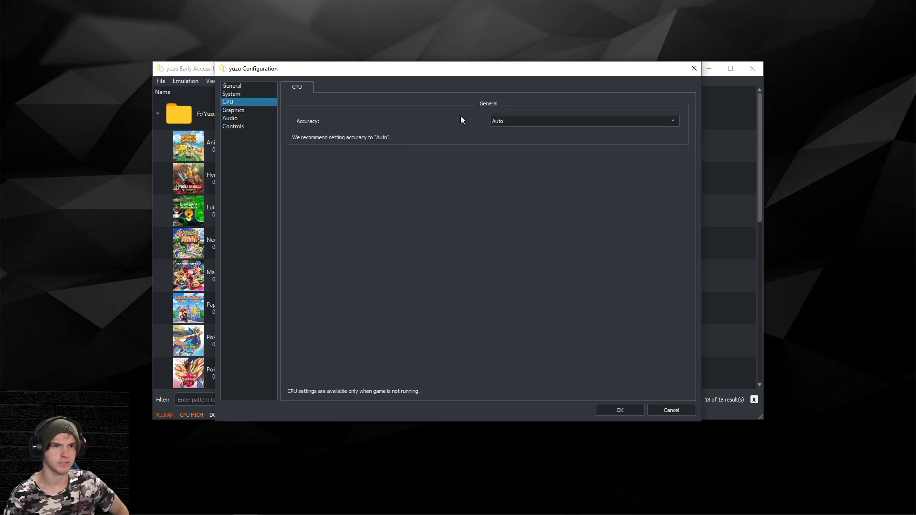
{"action": "left_click", "coordinate": [499, 122]}
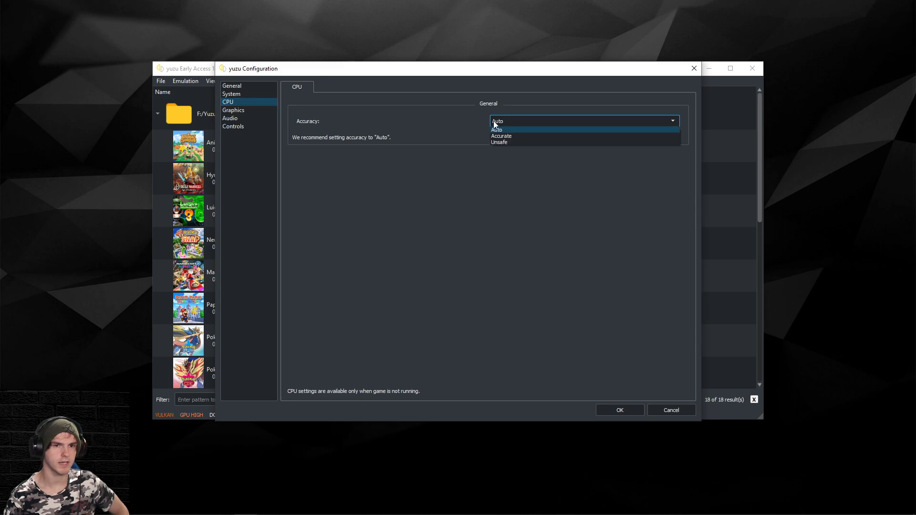
{"action": "left_click", "coordinate": [468, 120]}
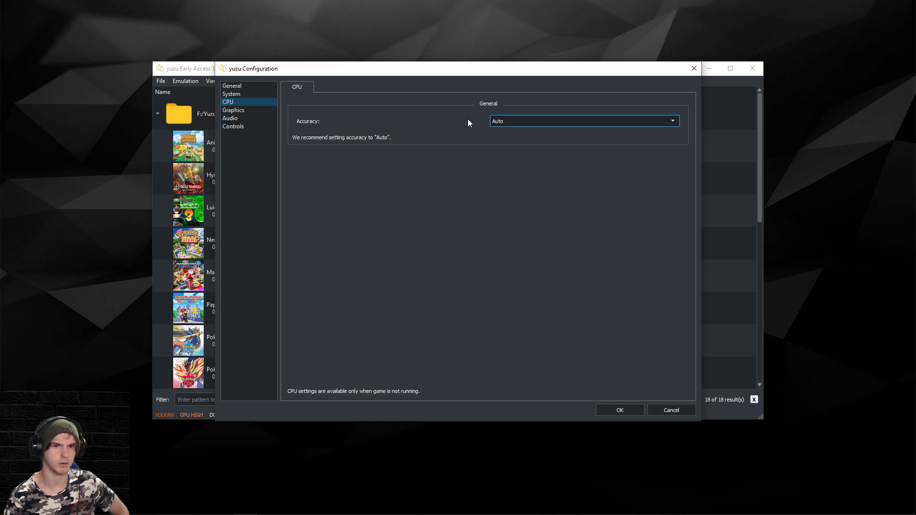
{"action": "left_click", "coordinate": [509, 122]}
{"action": "left_click", "coordinate": [419, 121]}
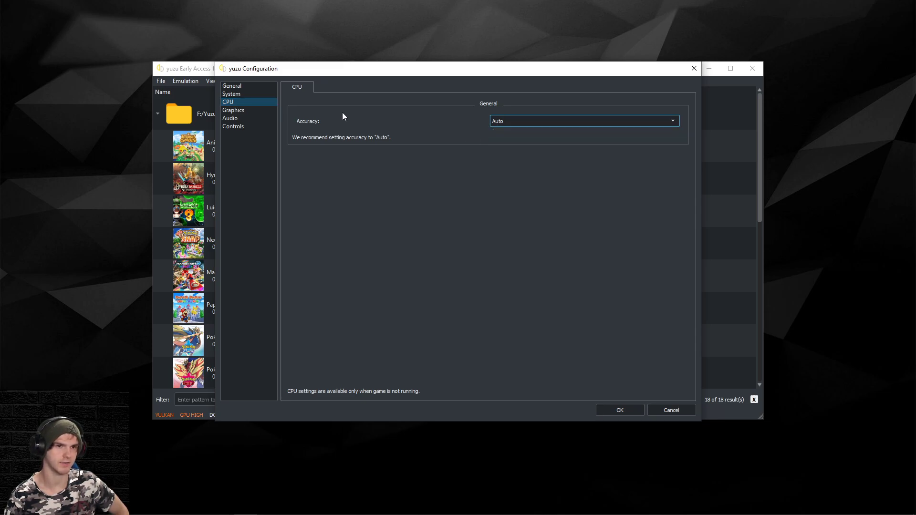
- Review the graphics settings and the available API options, keeping Vulkan selected
{"action": "left_click", "coordinate": [241, 111]}
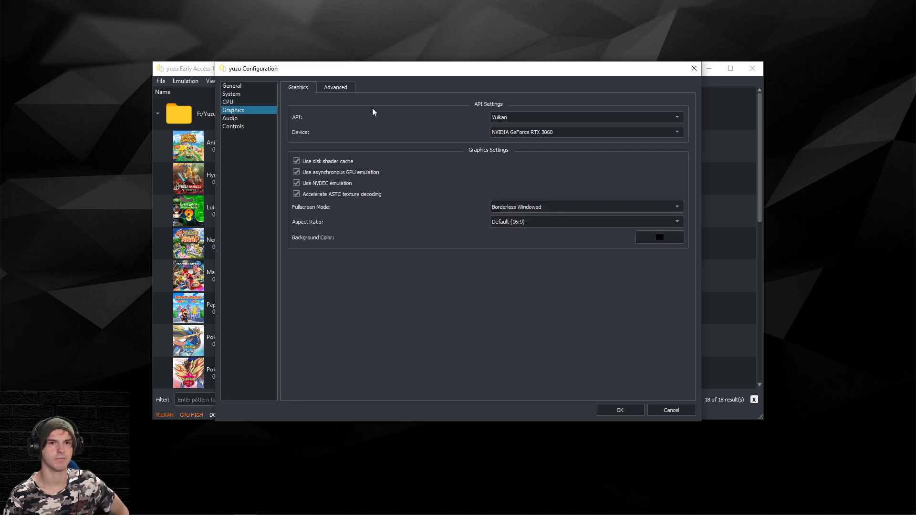
{"action": "left_click", "coordinate": [502, 120]}
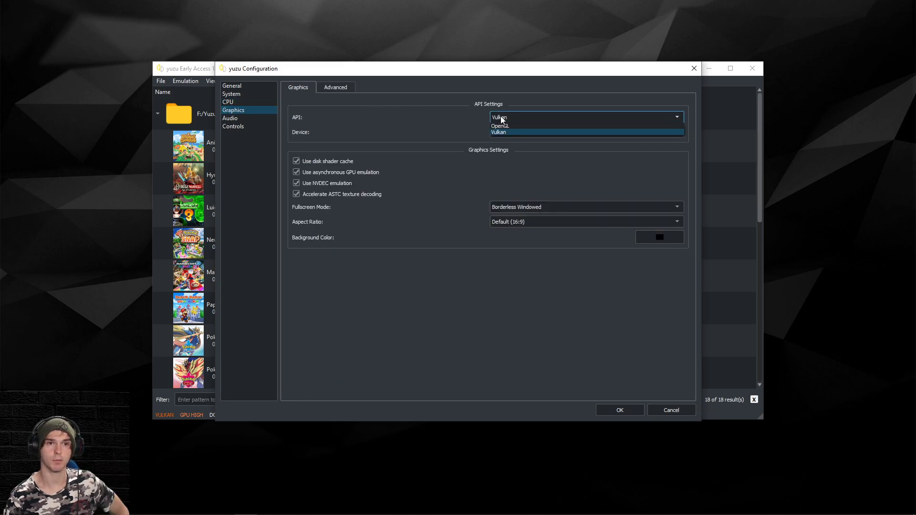
{"action": "left_click", "coordinate": [475, 119]}
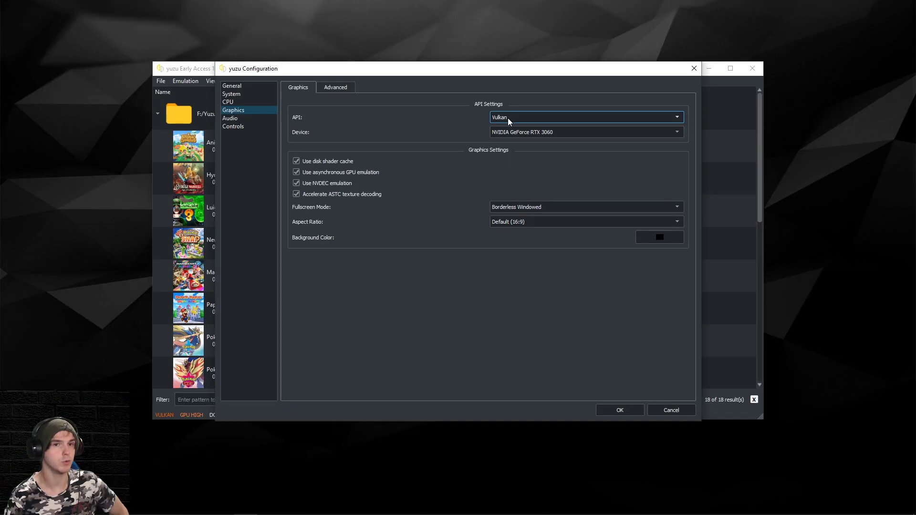
- Review the graphics device options, keeping the NVIDIA GeForce RTX 3060 selected, and examine the advanced graphics settings
{"action": "left_click", "coordinate": [528, 133]}
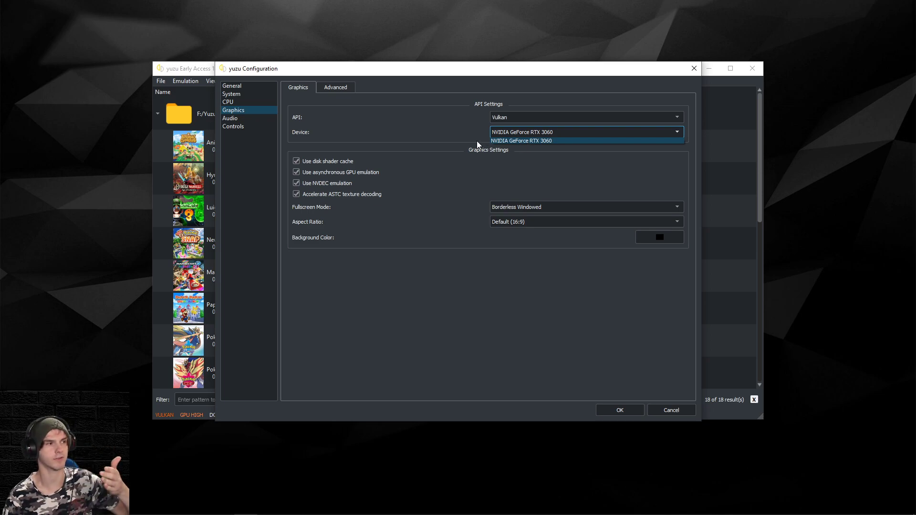
{"action": "left_click", "coordinate": [513, 146]}
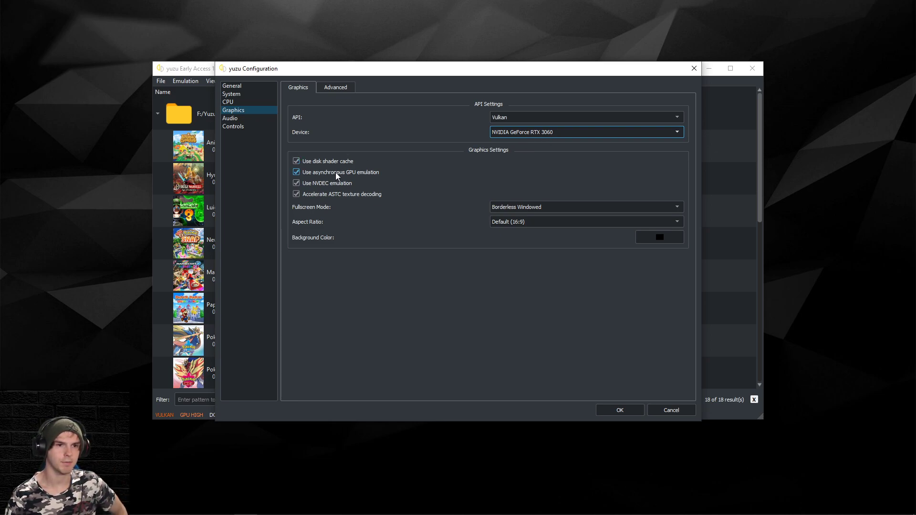
{"action": "left_click", "coordinate": [336, 88]}
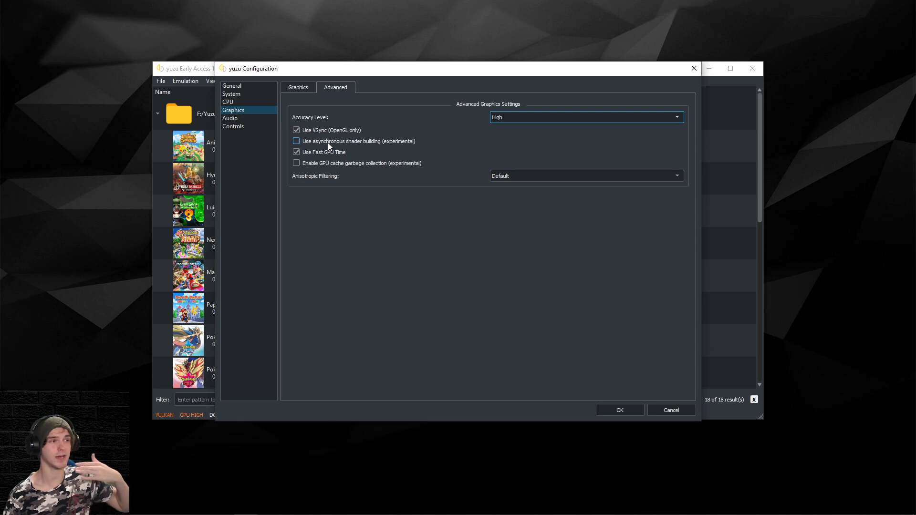
{"action": "mouse_move", "coordinate": [328, 143]}
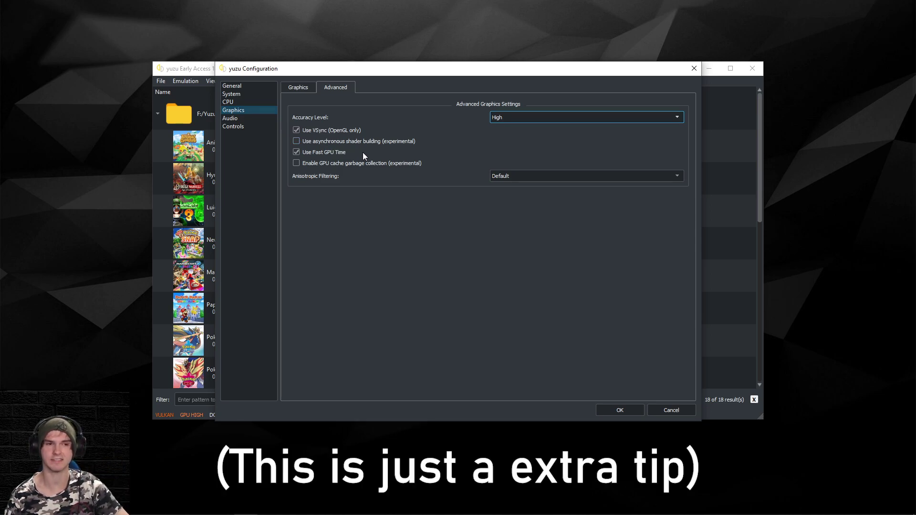
- Switch to Task Manager to check GPU 0's dedicated memory, close it and examine the asynchronous shader building option in yuzu's configuration
{"action": "key", "text": "ctrl+shift+Escape"}
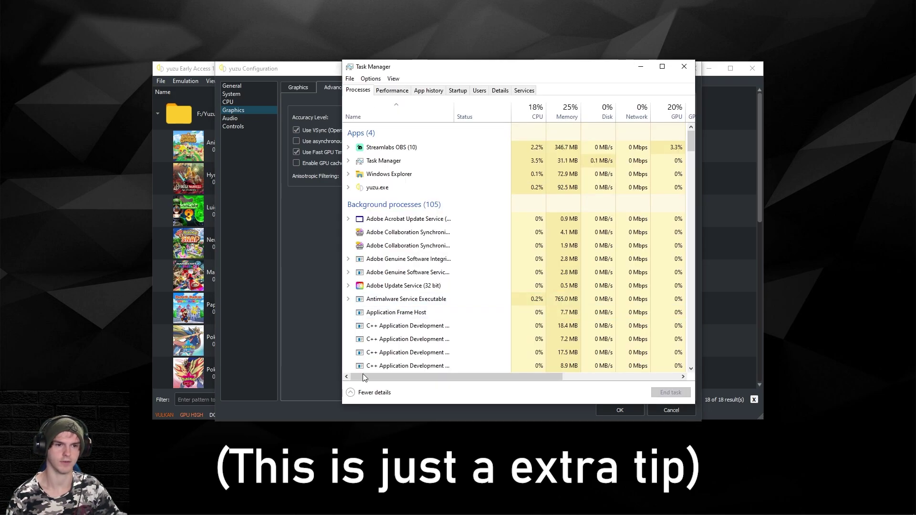
{"action": "left_click", "coordinate": [355, 393]}
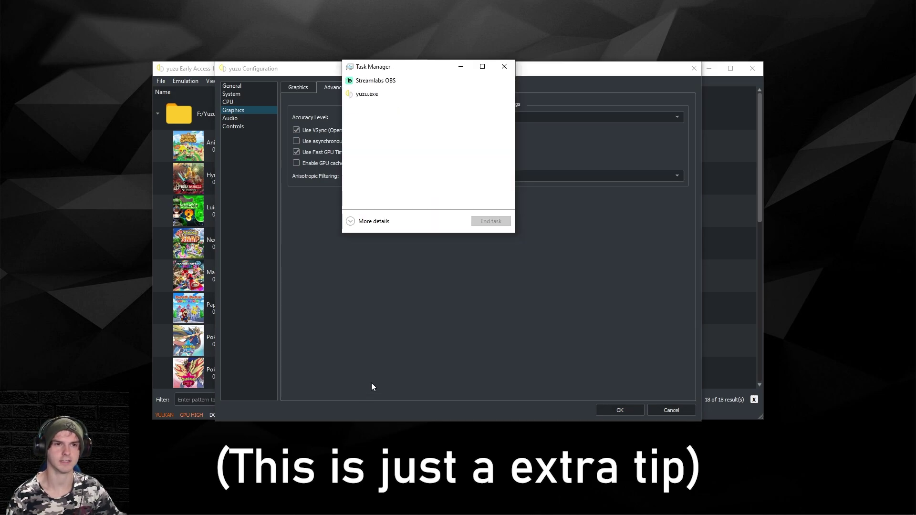
{"action": "left_click", "coordinate": [377, 221]}
{"action": "left_click", "coordinate": [392, 90]}
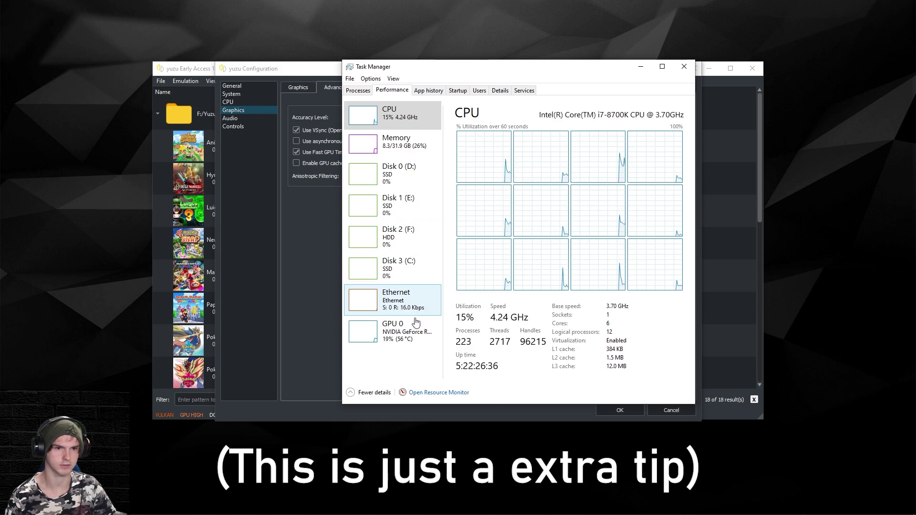
{"action": "left_click", "coordinate": [406, 331]}
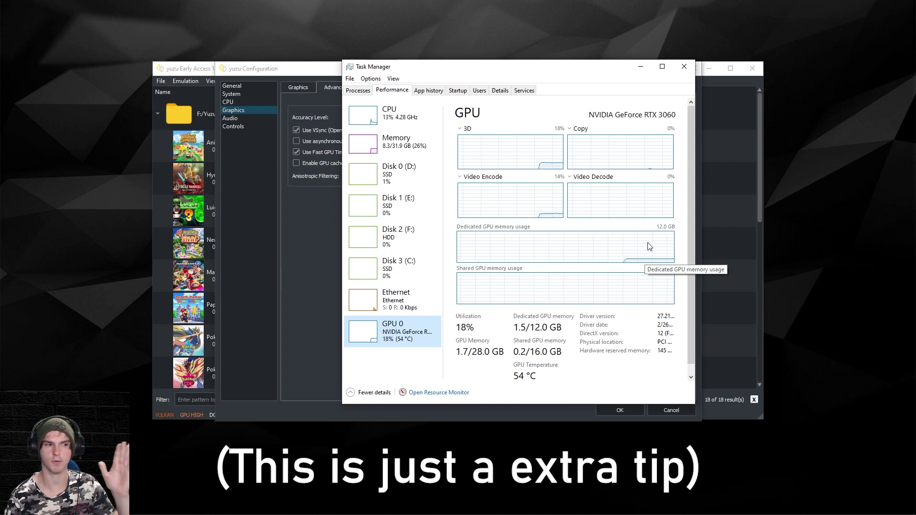
{"action": "left_click", "coordinate": [684, 68]}
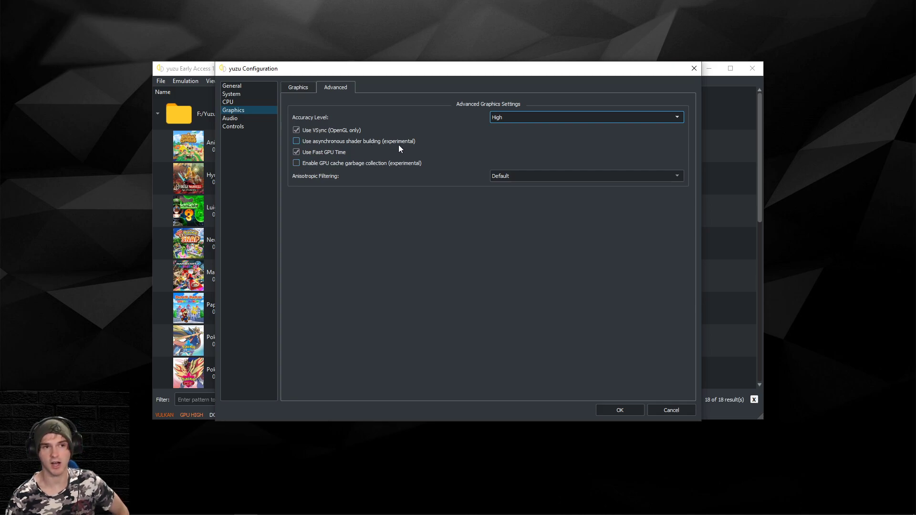
{"action": "mouse_move", "coordinate": [397, 145]}
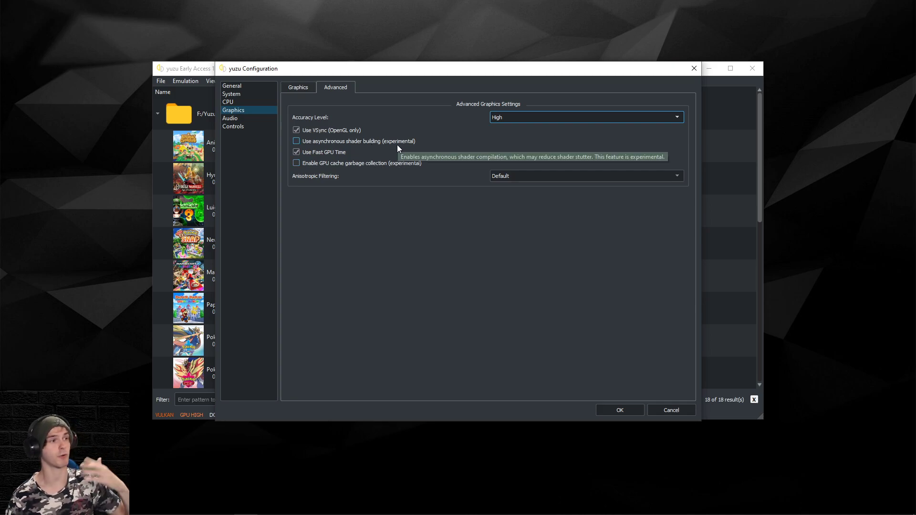